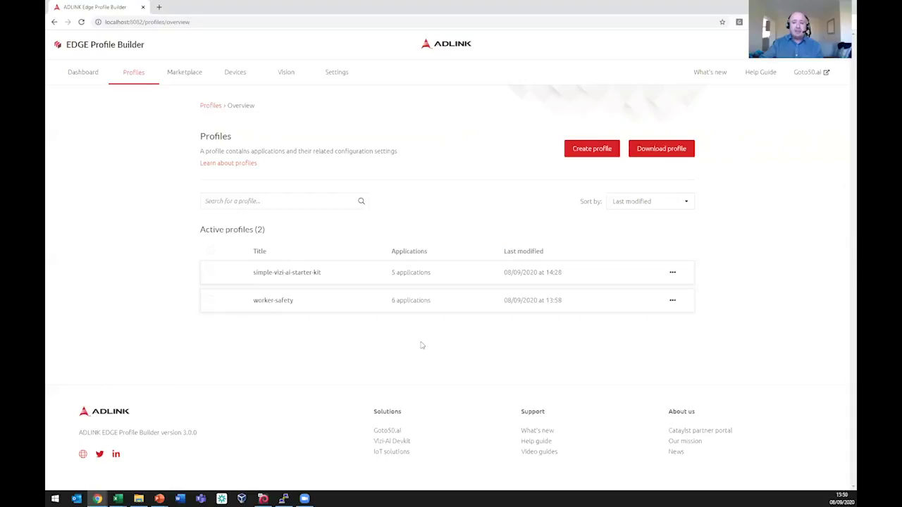
Step: Review the openvino-engine application's configuration and Docker options in the simple-vizi-ai-starter-kit profile, then close it
{"action": "left_click", "coordinate": [295, 273]}
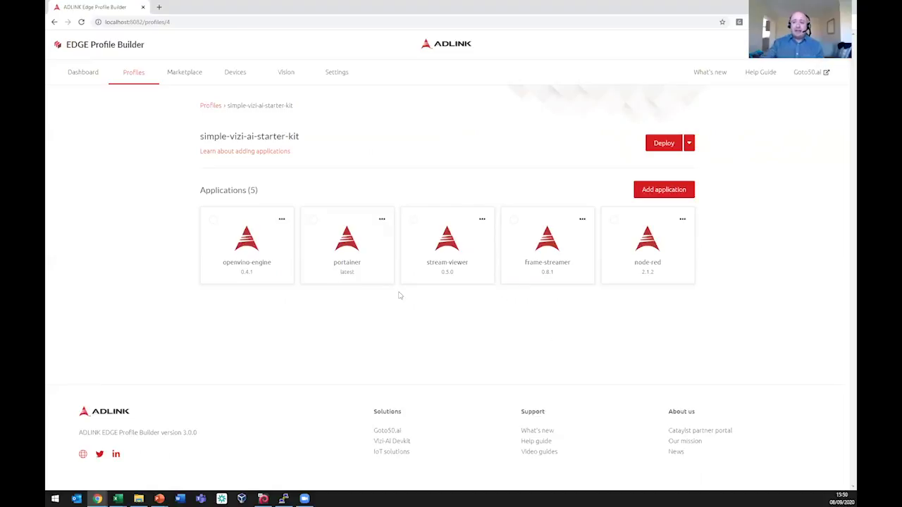
{"action": "left_click", "coordinate": [248, 249]}
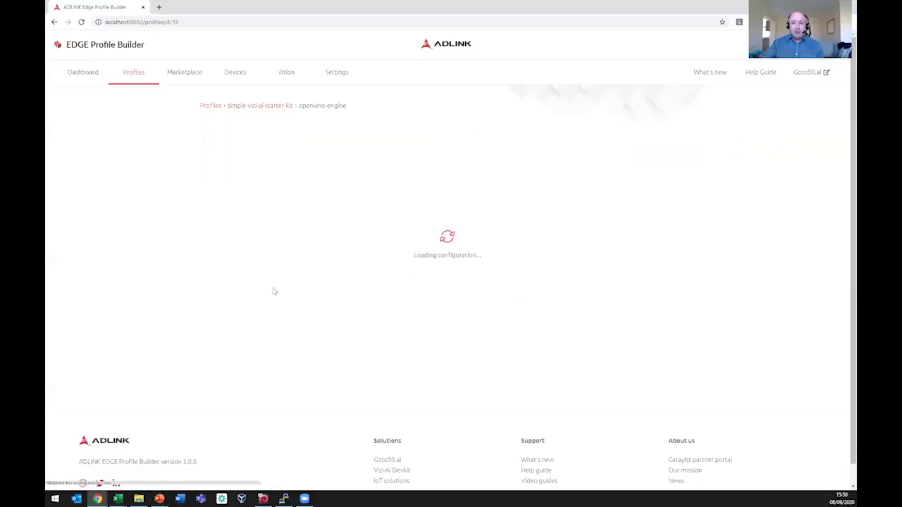
{"action": "scroll", "coordinate": [677, 303], "scroll_direction": "down", "scroll_amount": 5}
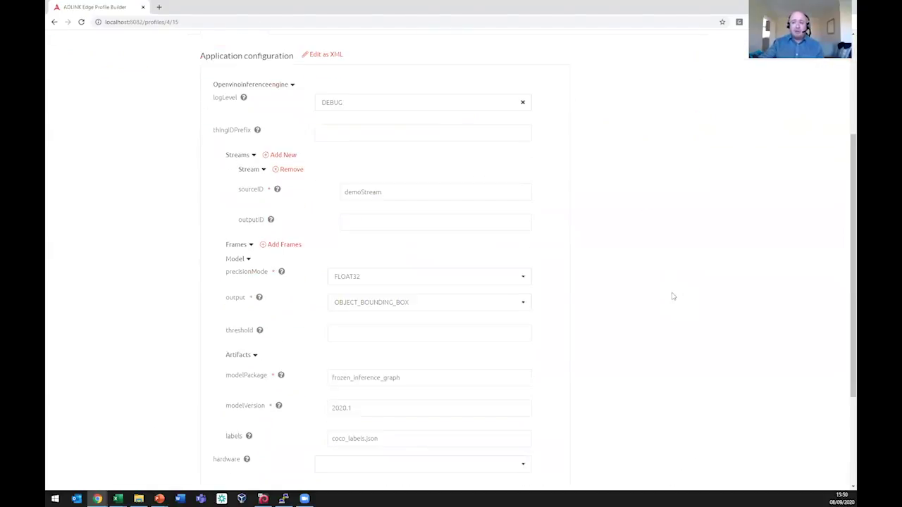
{"action": "scroll", "coordinate": [672, 296], "scroll_direction": "up", "scroll_amount": 6}
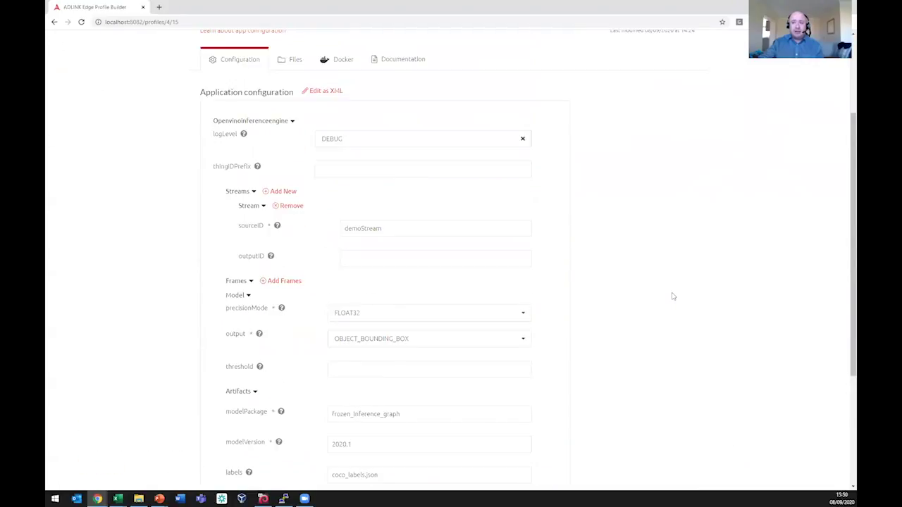
{"action": "left_click", "coordinate": [342, 193]}
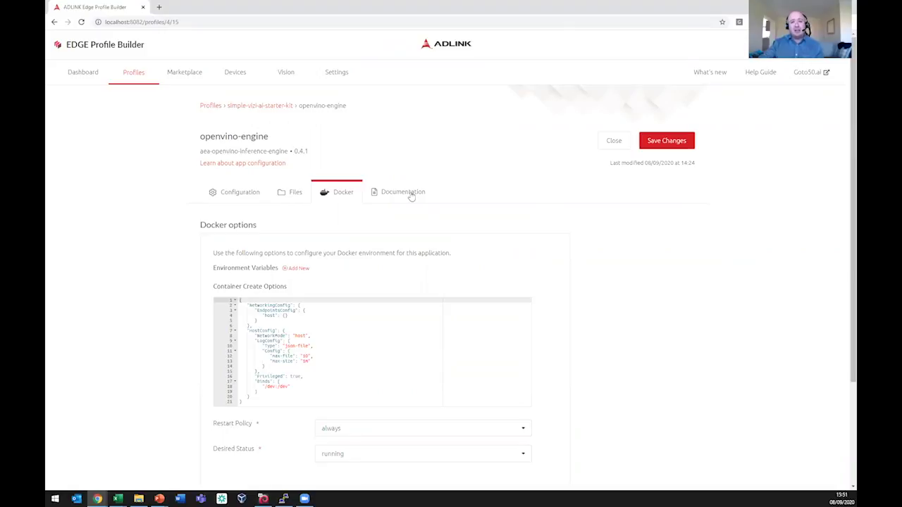
{"action": "left_click", "coordinate": [613, 141]}
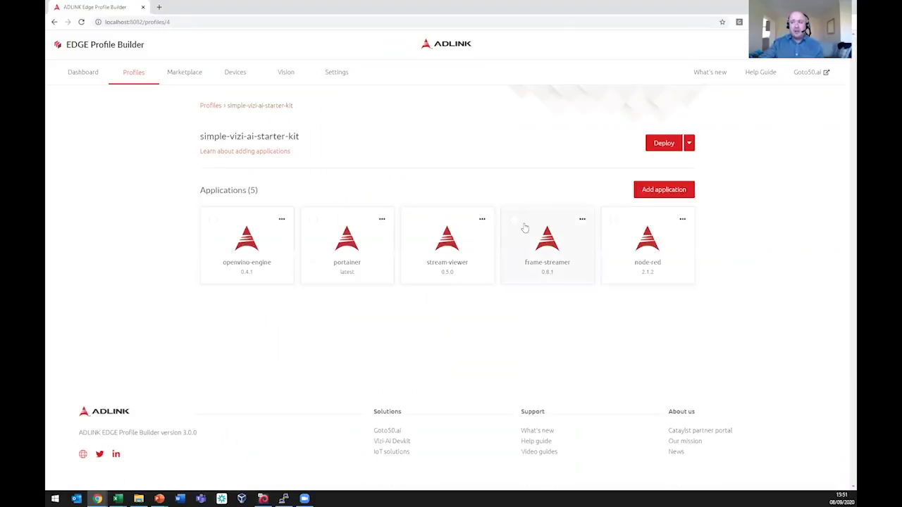
Step: Check the portainer application's configuration in the same profile and close it
{"action": "left_click", "coordinate": [348, 255]}
{"action": "left_click_drag", "start_coordinate": [507, 243], "coordinate": [370, 229]}
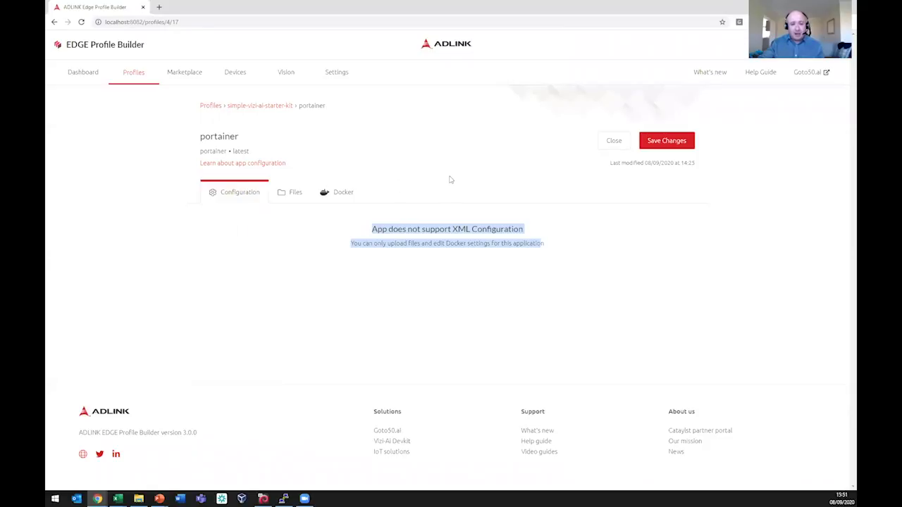
{"action": "left_click", "coordinate": [612, 141]}
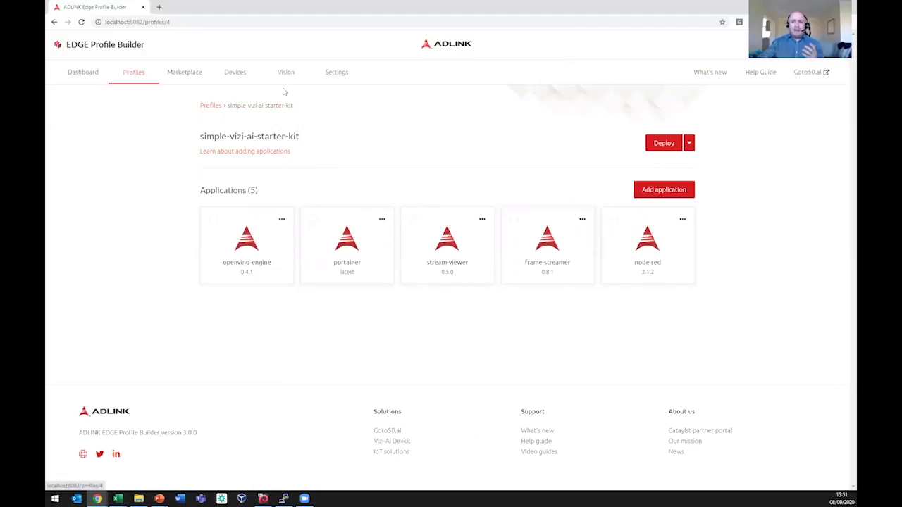
Step: Set up local registration of the unregistered LEC-ALAI device with the alias my-viza-ai
{"action": "left_click", "coordinate": [239, 73]}
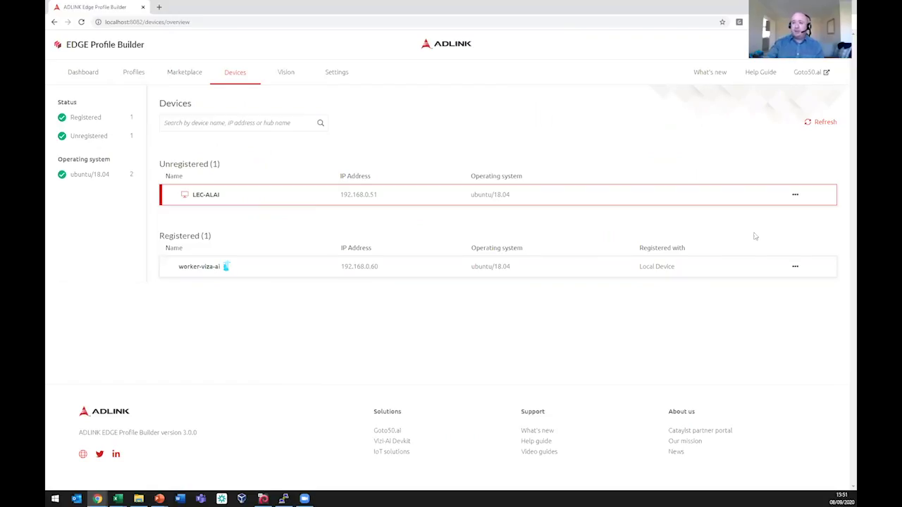
{"action": "left_click", "coordinate": [794, 196]}
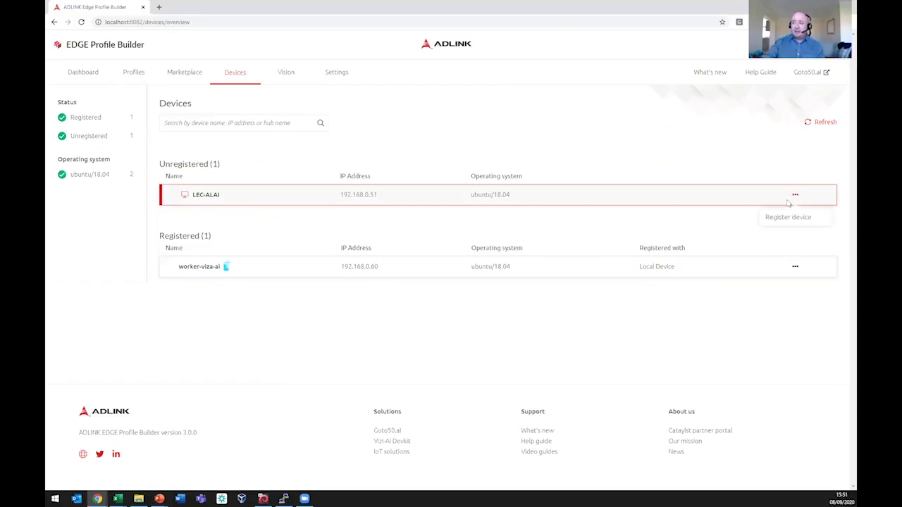
{"action": "left_click", "coordinate": [778, 217]}
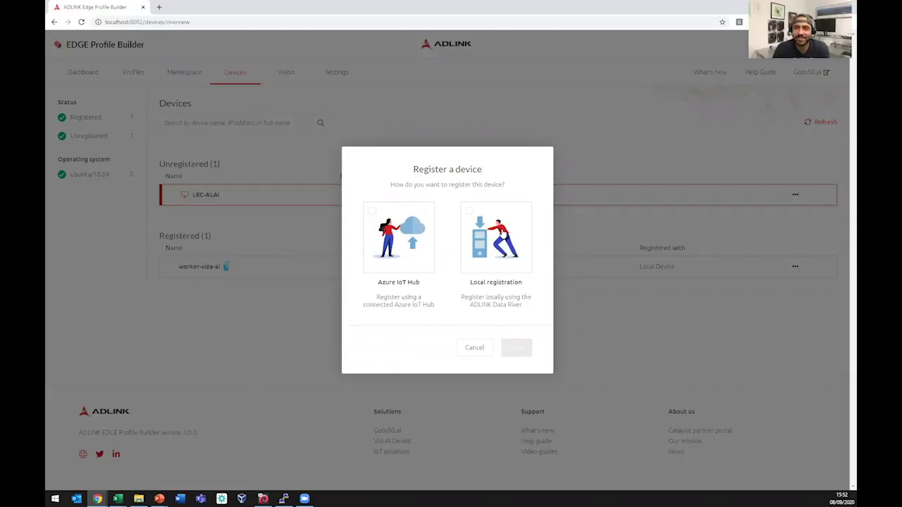
{"action": "left_click", "coordinate": [501, 236]}
{"action": "left_click", "coordinate": [516, 348]}
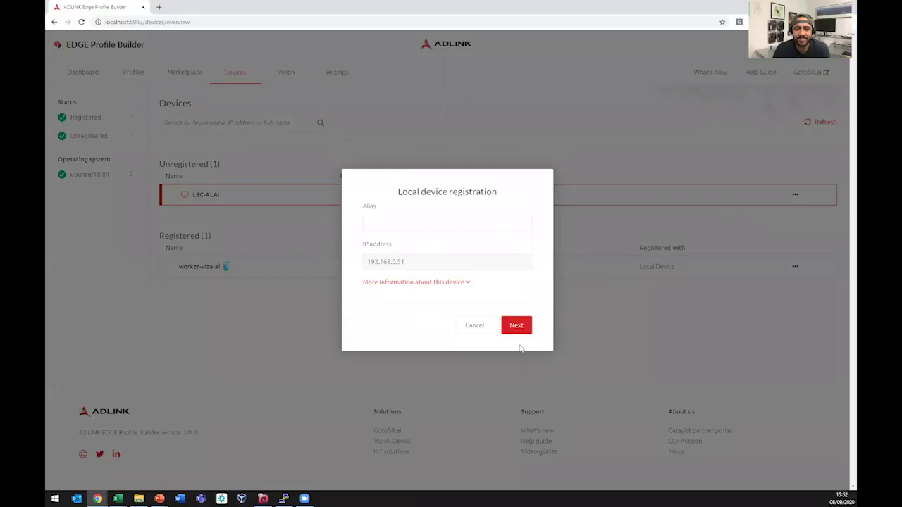
{"action": "left_click", "coordinate": [417, 221]}
{"action": "left_click", "coordinate": [409, 245]}
{"action": "left_click", "coordinate": [519, 327]}
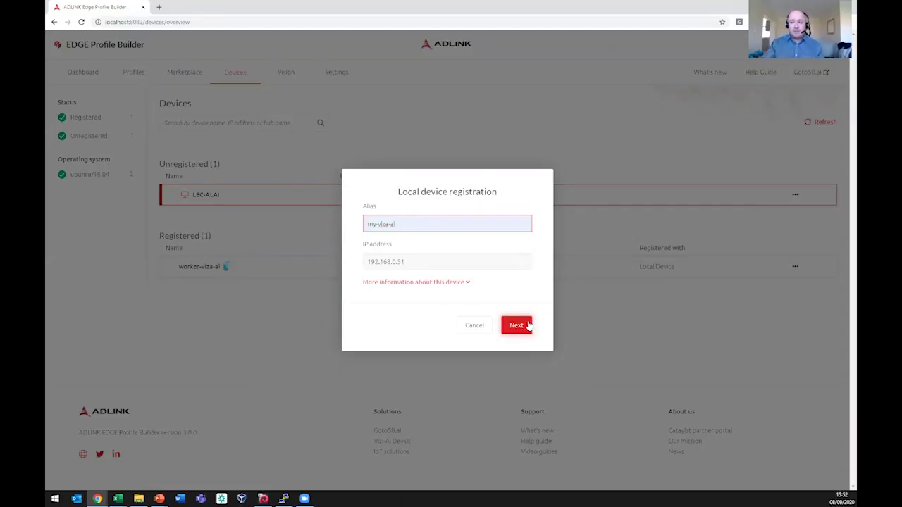
{"action": "left_click", "coordinate": [527, 324]}
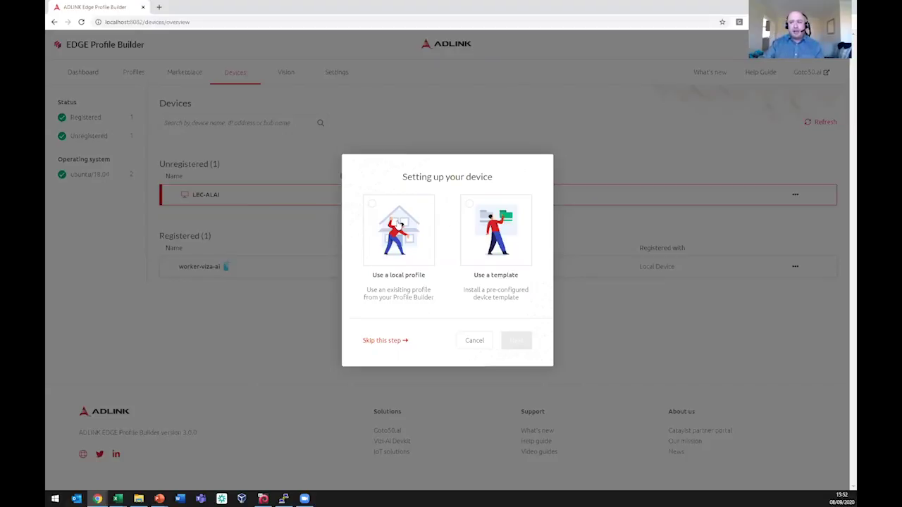
Step: Set up the device from a local profile by installing simple-vizi-ai-starter-kit
{"action": "left_click", "coordinate": [400, 224]}
{"action": "left_click", "coordinate": [525, 343]}
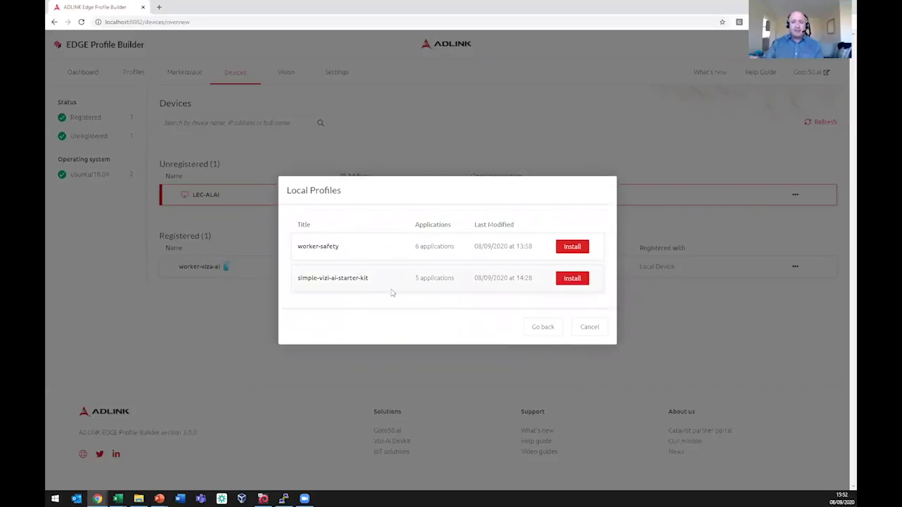
{"action": "left_click", "coordinate": [574, 281]}
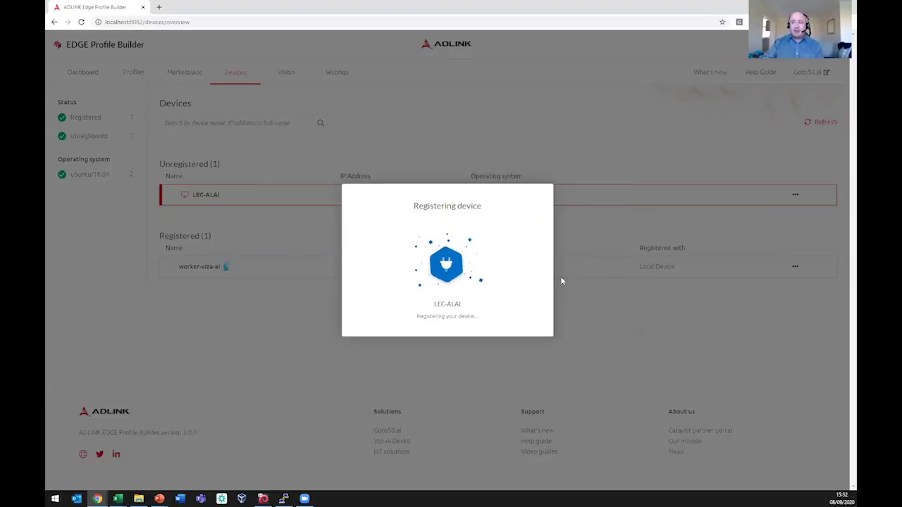
Step: Refresh the device list and check the status of the applications deployed on my-viza-ai
{"action": "key", "text": "alt+Tab"}
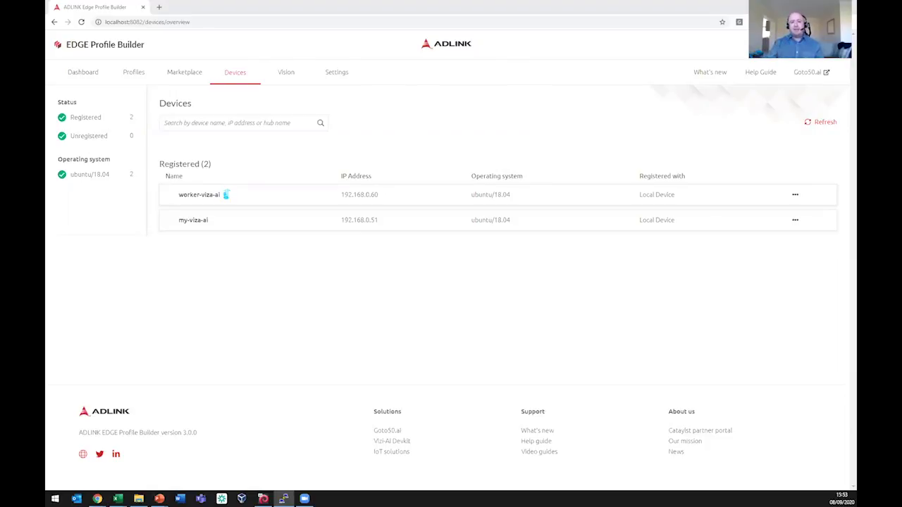
{"action": "left_click", "coordinate": [823, 121]}
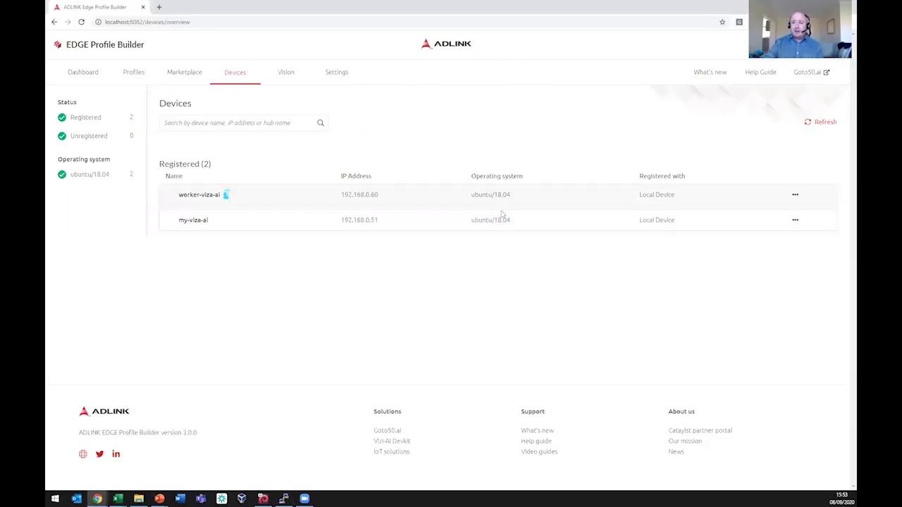
{"action": "left_click", "coordinate": [195, 221]}
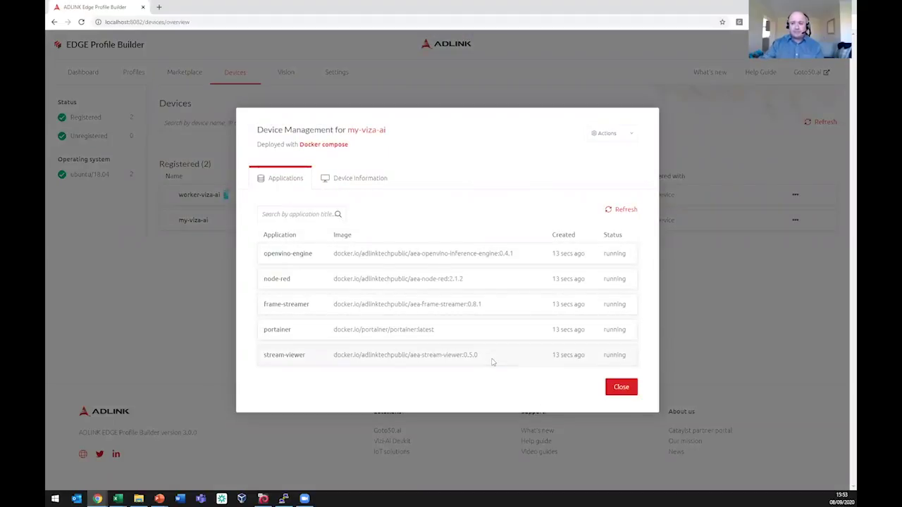
{"action": "left_click", "coordinate": [283, 499]}
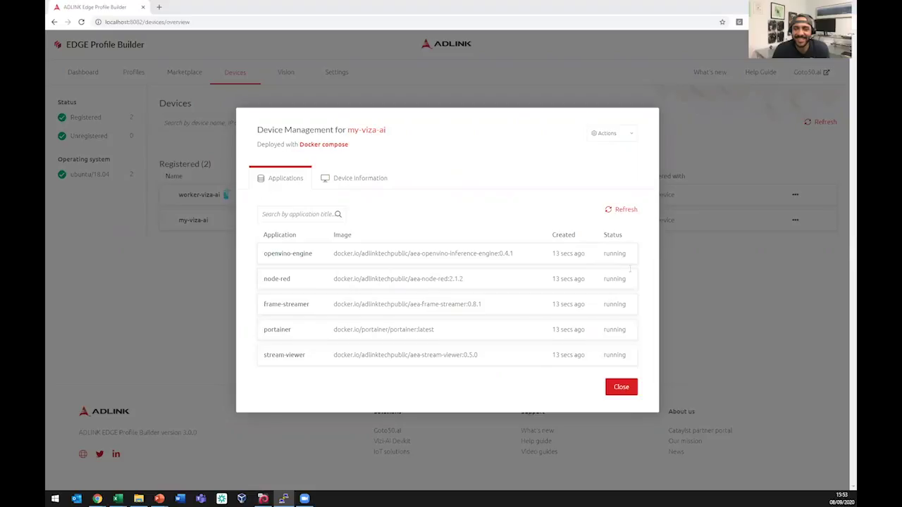
{"action": "left_click", "coordinate": [606, 207]}
{"action": "left_click", "coordinate": [608, 209]}
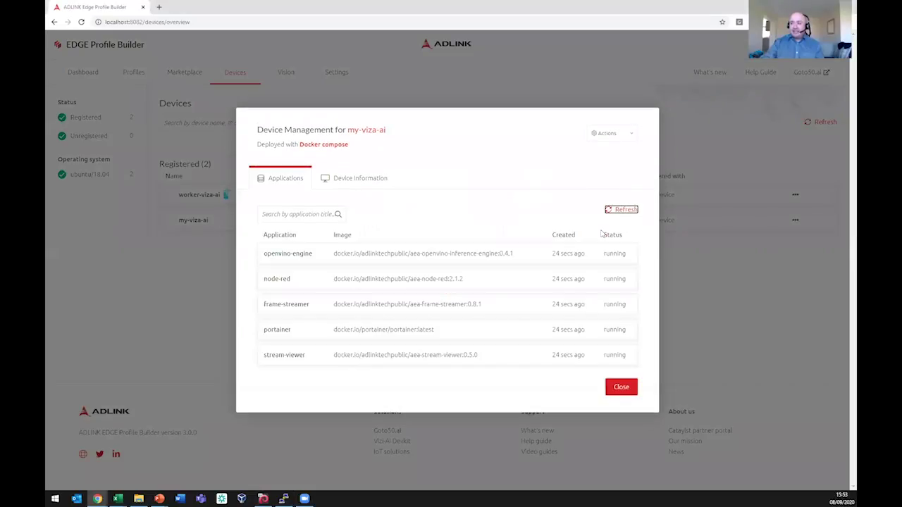
{"action": "left_click", "coordinate": [618, 385]}
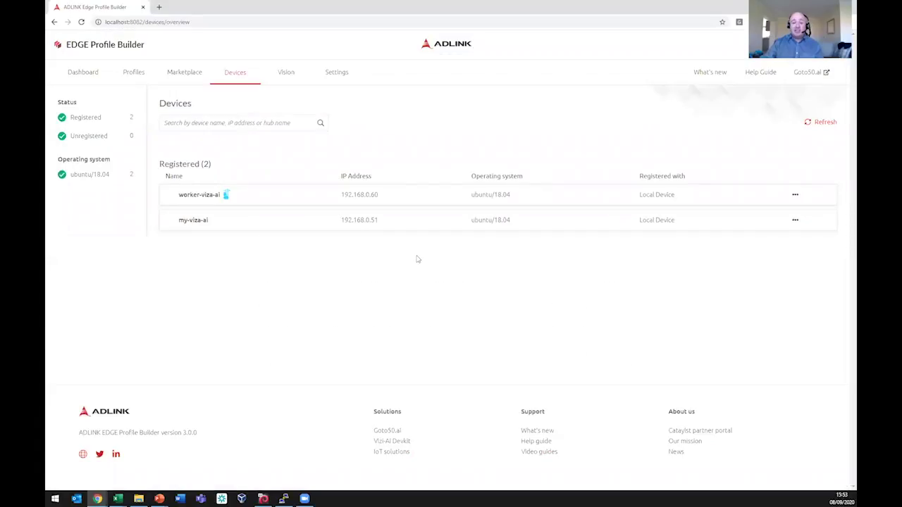
Step: Open Portainer for the my-viza-ai device and view the openvino-engine container's logs
{"action": "left_click", "coordinate": [823, 123]}
{"action": "left_click", "coordinate": [198, 221]}
{"action": "left_click", "coordinate": [636, 134]}
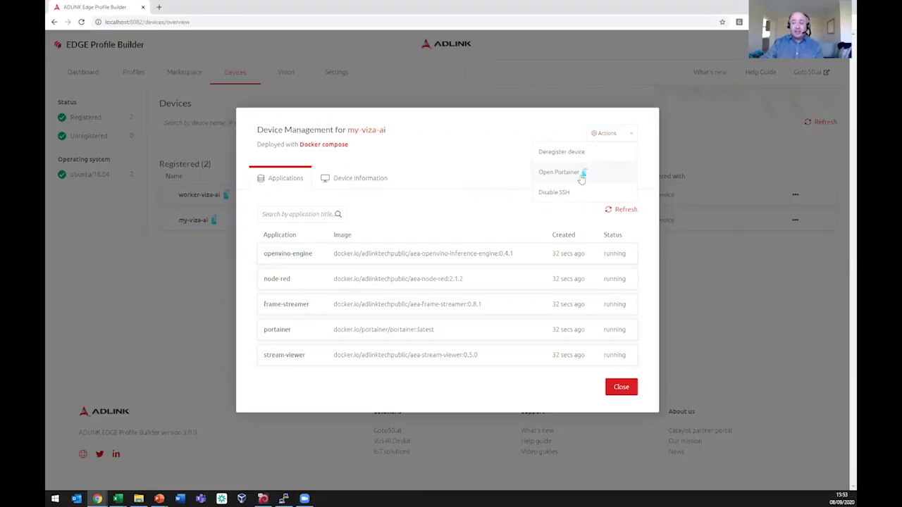
{"action": "left_click", "coordinate": [559, 172]}
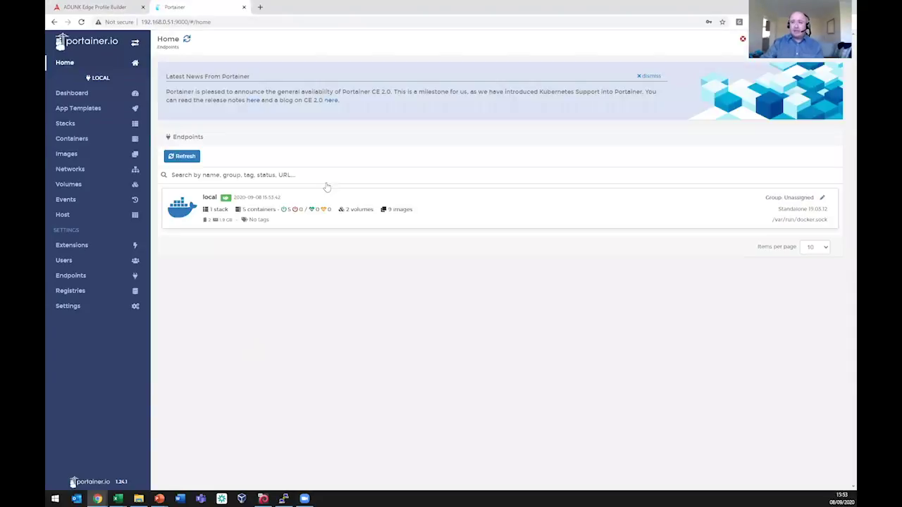
{"action": "left_click", "coordinate": [582, 174]}
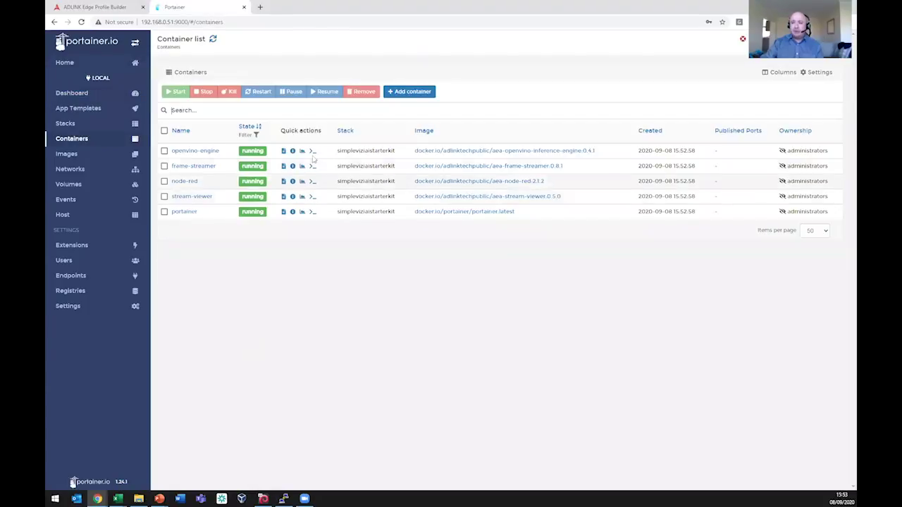
{"action": "left_click", "coordinate": [289, 152]}
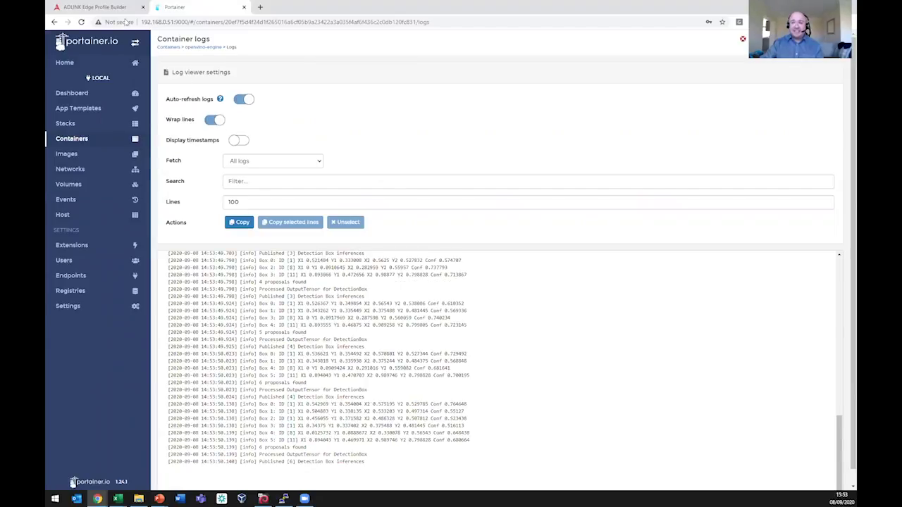
Step: Return to EDGE Profile Builder, close the device management dialog and play demoStream from the Vision video streams
{"action": "left_click", "coordinate": [122, 11]}
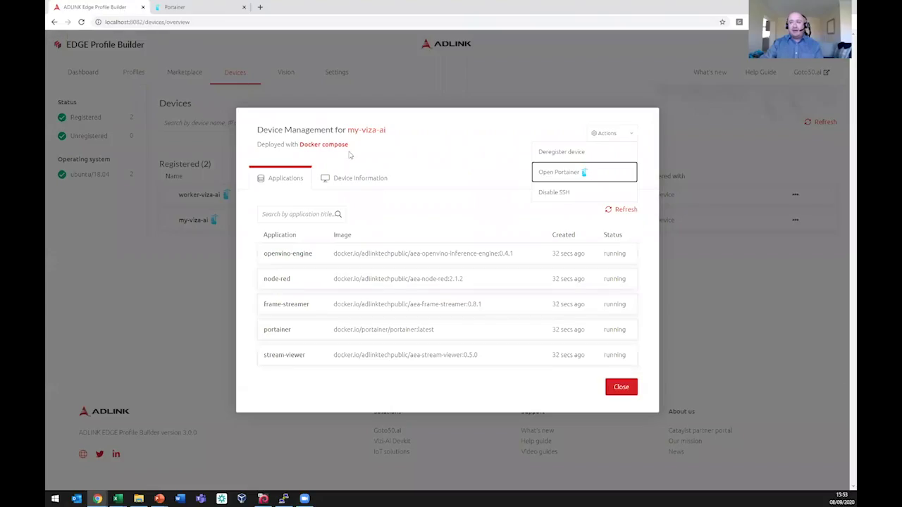
{"action": "left_click", "coordinate": [614, 386]}
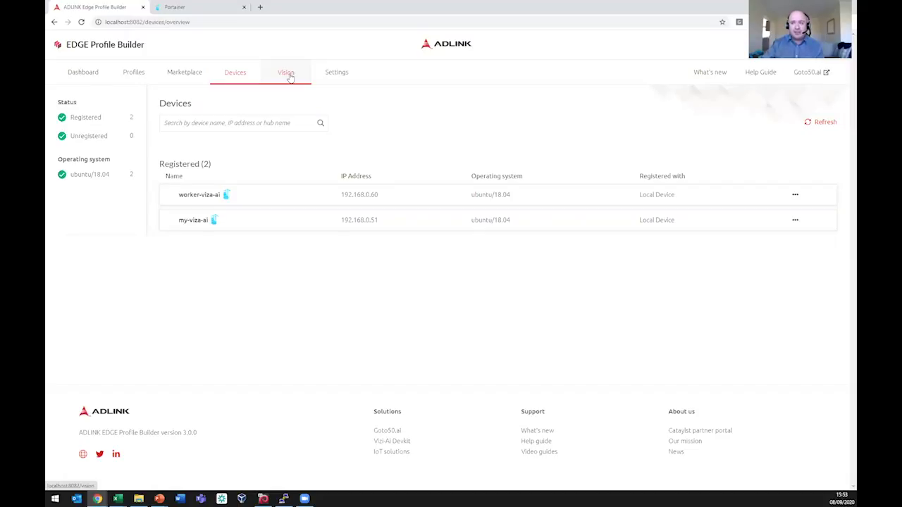
{"action": "left_click", "coordinate": [286, 74]}
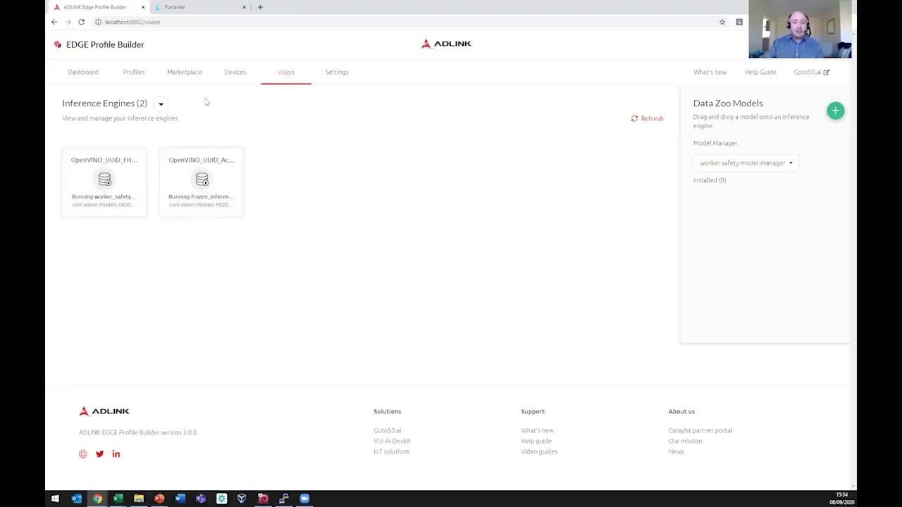
{"action": "left_click", "coordinate": [161, 103]}
{"action": "left_click", "coordinate": [156, 124]}
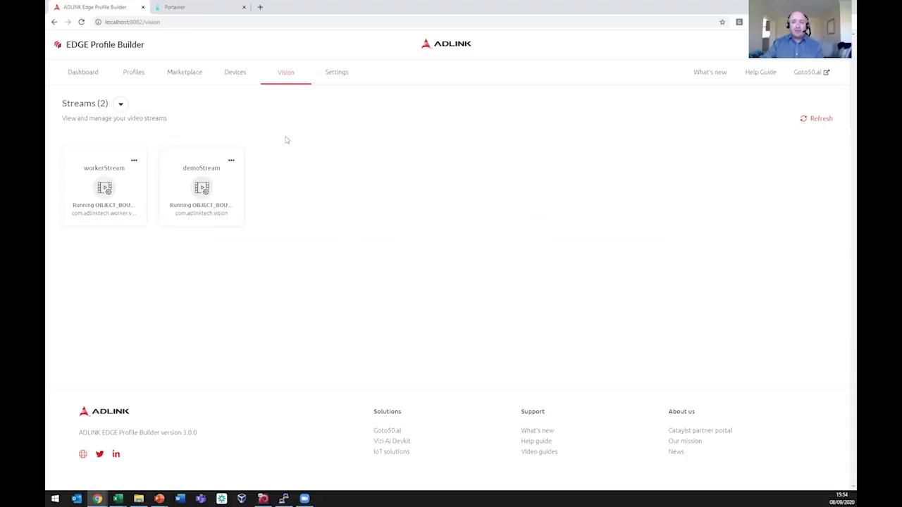
{"action": "left_click", "coordinate": [203, 189]}
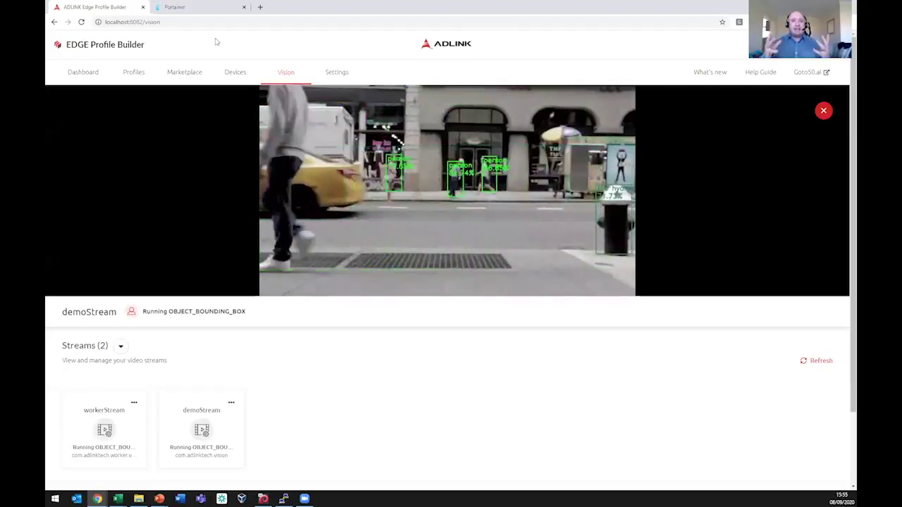
Step: Copy the my-viza-ai device's IP address and use it to open the device's Node-RED editor in a new browser tab
{"action": "left_click", "coordinate": [236, 72]}
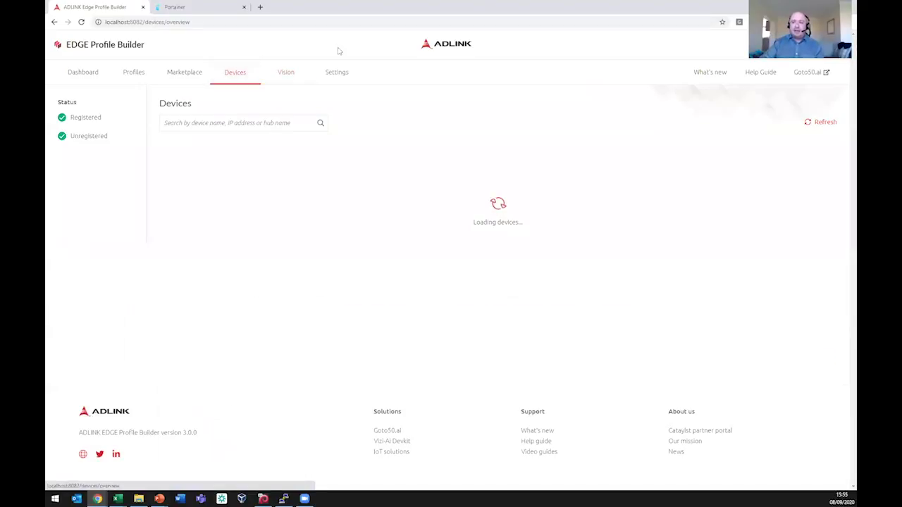
{"action": "left_click_drag", "start_coordinate": [381, 221], "coordinate": [342, 219]}
{"action": "key", "text": "ctrl+c"}
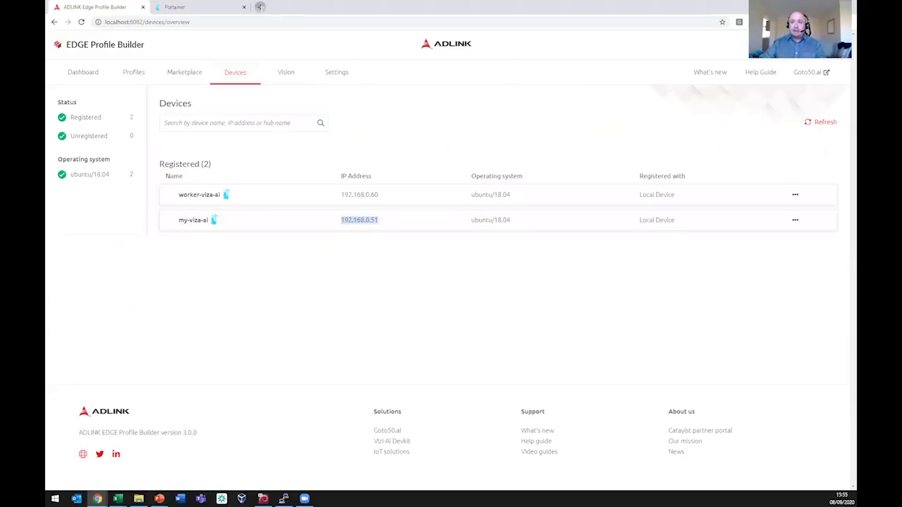
{"action": "left_click", "coordinate": [259, 7]}
{"action": "key", "text": "ctrl+v"}
{"action": "type", "text": ":"}
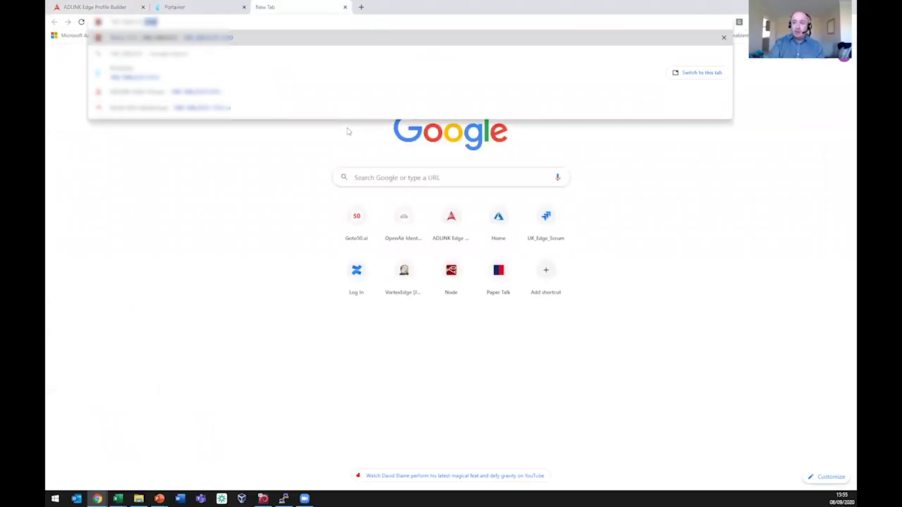
{"action": "key", "text": "Return"}
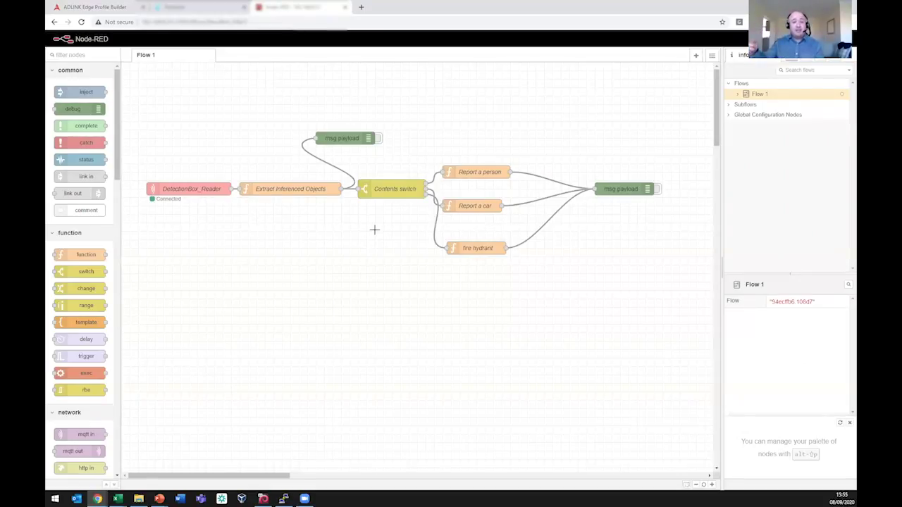
Step: Activate the msg.payload debug node fed by the report functions and view its debug messages
{"action": "left_click", "coordinate": [657, 190]}
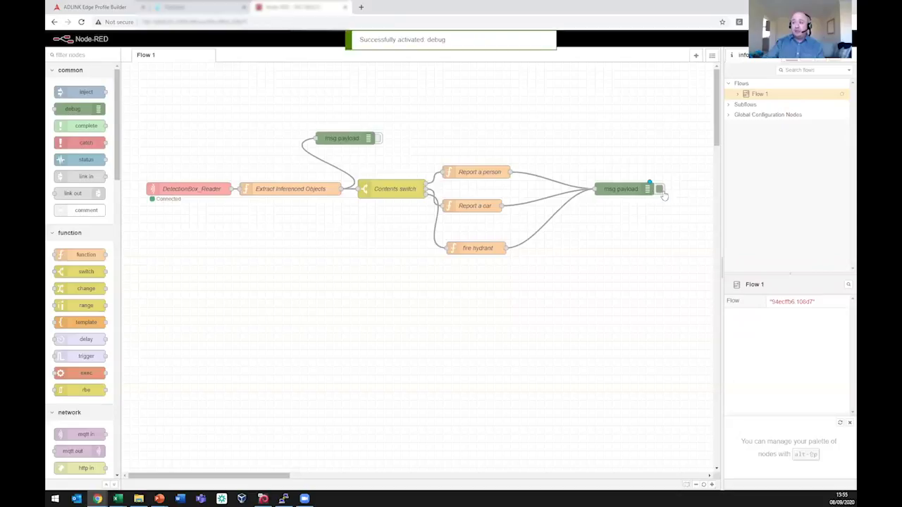
{"action": "left_click", "coordinate": [821, 61]}
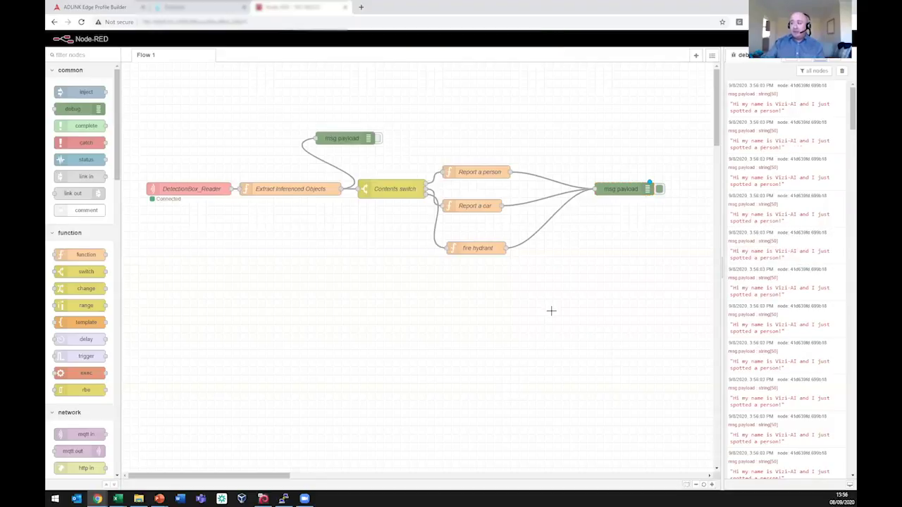
Step: Set the DetectionBox_Reader node's scan rate to 5000 ms and deactivate the msg.payload debug node fed by the report functions
{"action": "double_click", "coordinate": [211, 188]}
{"action": "double_click", "coordinate": [566, 216]}
{"action": "type", "text": "5000"}
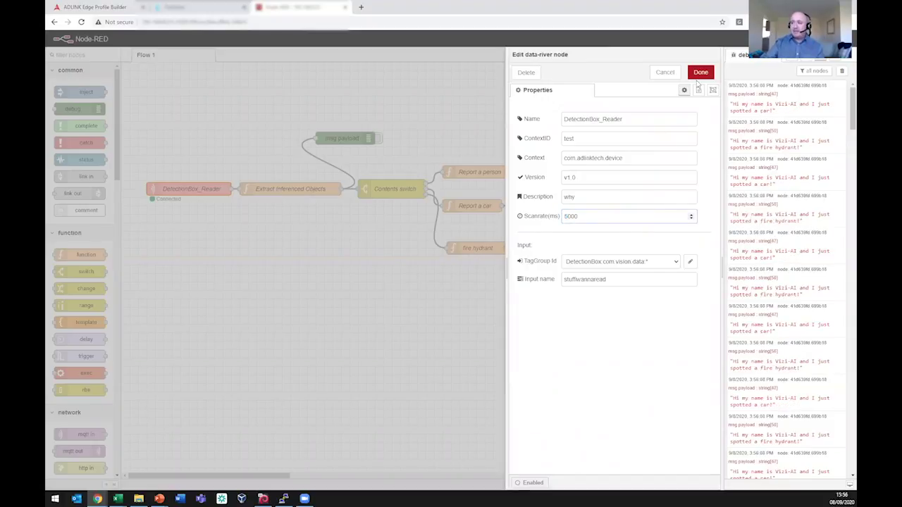
{"action": "left_click", "coordinate": [700, 72]}
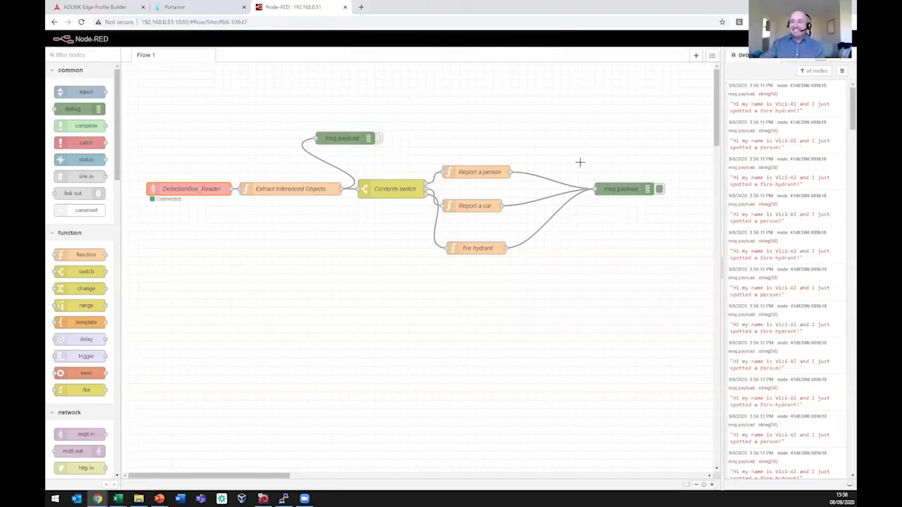
{"action": "left_click", "coordinate": [658, 189]}
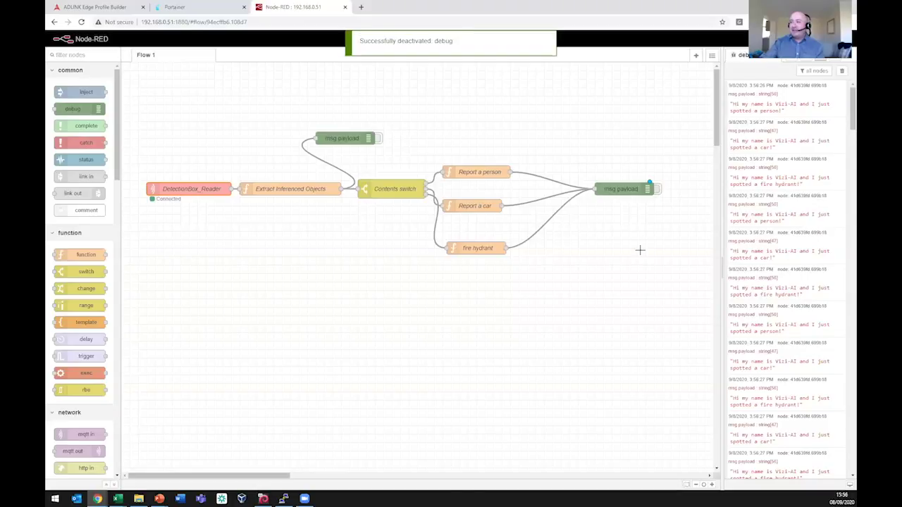
Step: Look through the available input, output and mobile nodes and add a twilio out node below the msg.payload node at the flow's end
{"action": "left_click_drag", "start_coordinate": [117, 124], "coordinate": [133, 467]}
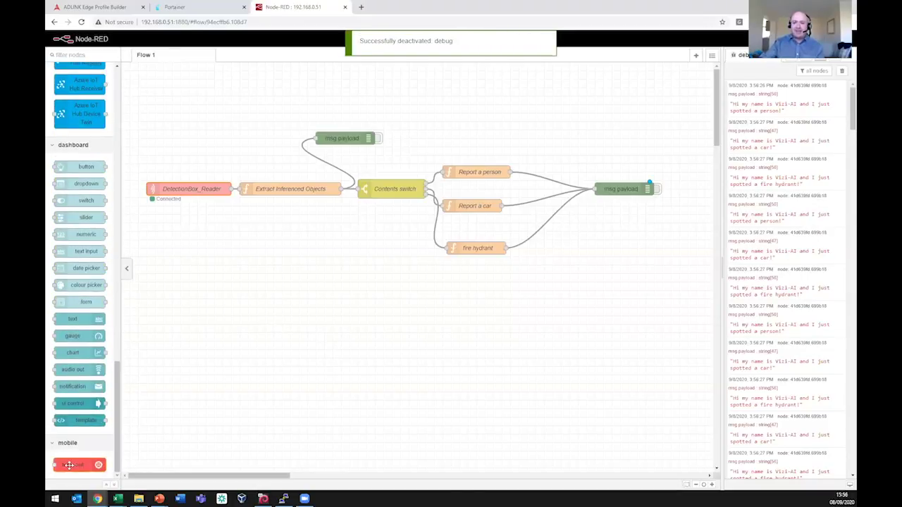
{"action": "left_click_drag", "start_coordinate": [116, 421], "coordinate": [124, 247]}
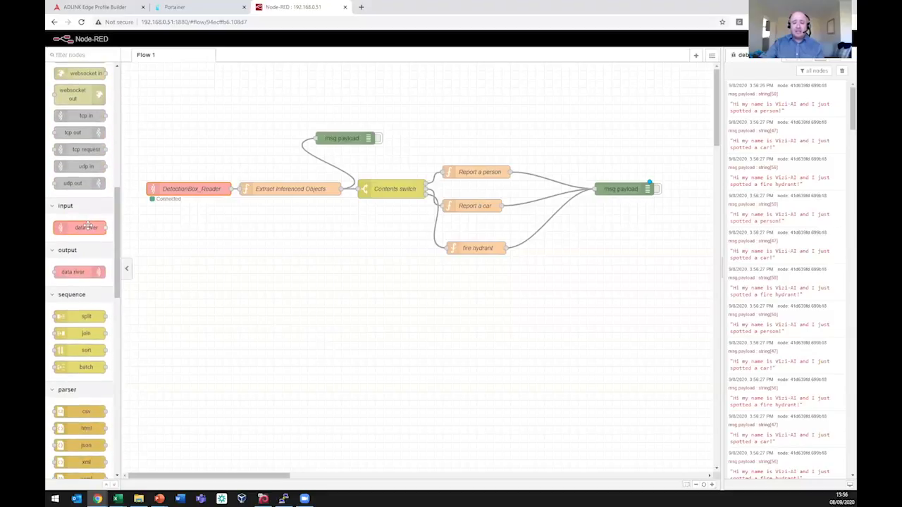
{"action": "mouse_move", "coordinate": [88, 274]}
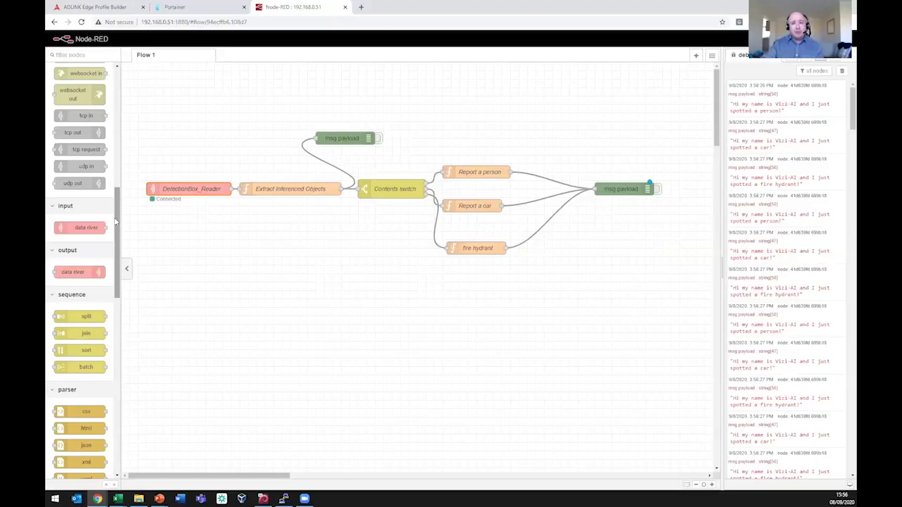
{"action": "left_click_drag", "start_coordinate": [117, 222], "coordinate": [157, 423]}
{"action": "left_click_drag", "start_coordinate": [85, 461], "coordinate": [611, 276]}
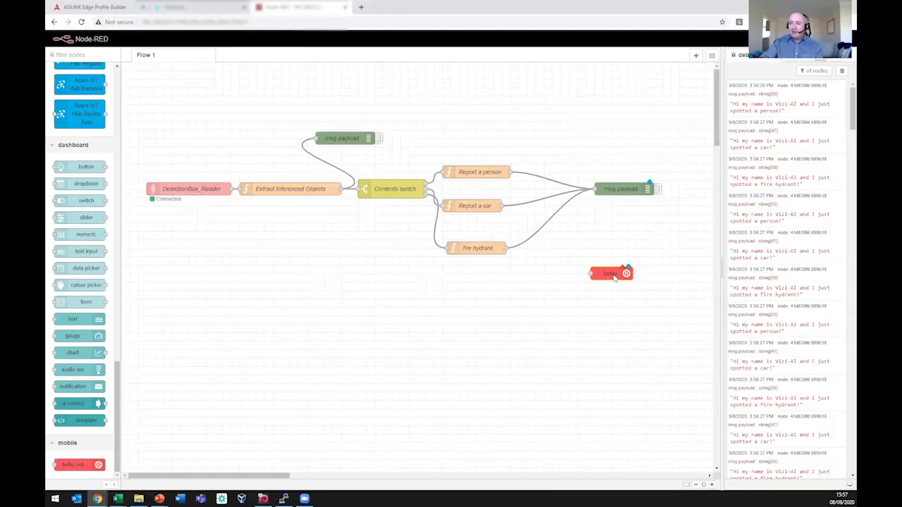
Step: Add a Twilio API configuration named "My first Twilio project" to the twilio out node, entering the account SID, token and sender's phone number
{"action": "double_click", "coordinate": [612, 273]}
{"action": "left_click", "coordinate": [689, 119]}
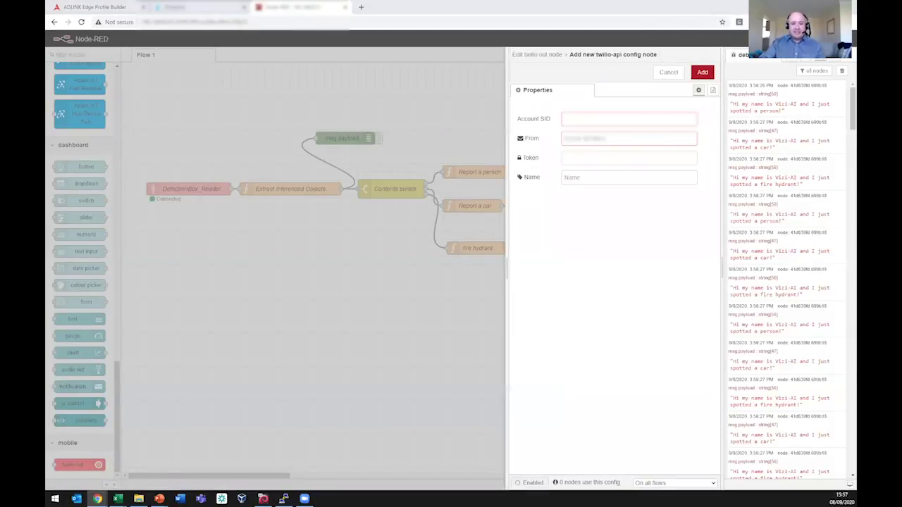
{"action": "key", "text": "ctrl+v"}
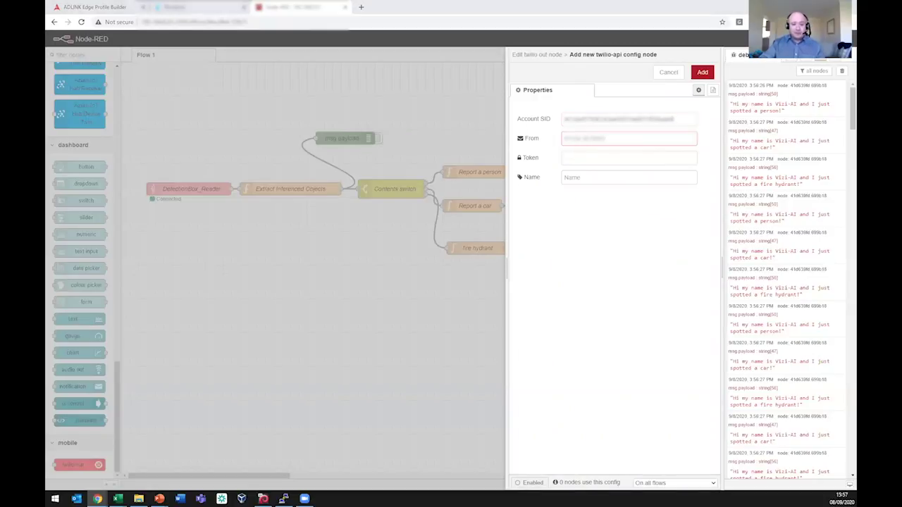
{"action": "key", "text": "ctrl+v"}
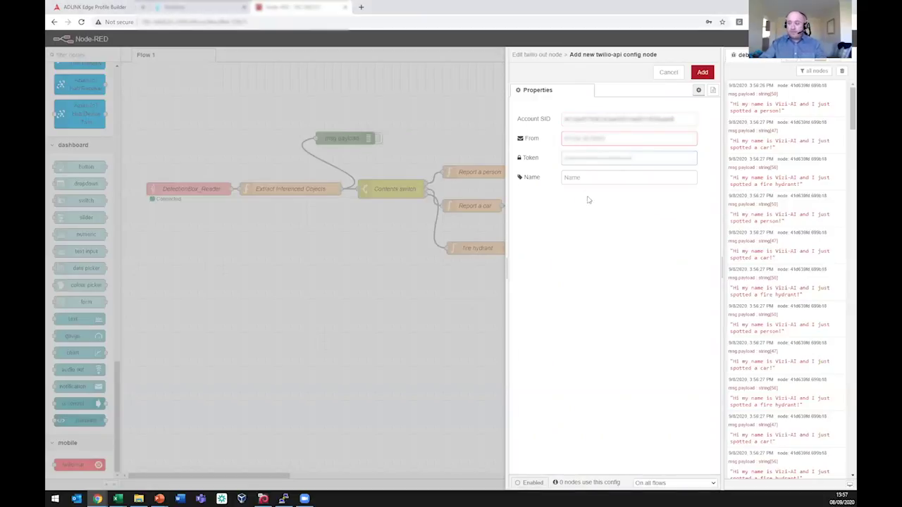
{"action": "key", "text": "alt+Tab"}
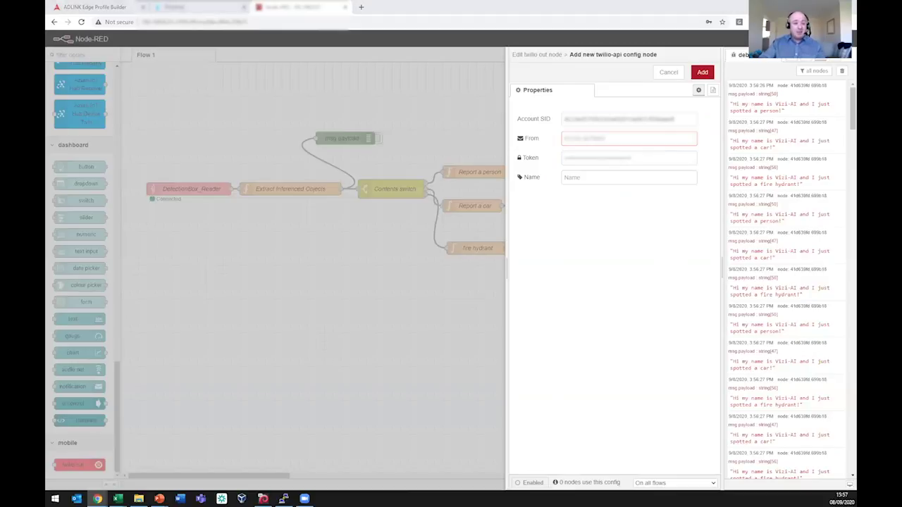
{"action": "left_click", "coordinate": [597, 180]}
{"action": "type", "text": "My first Twilio project"}
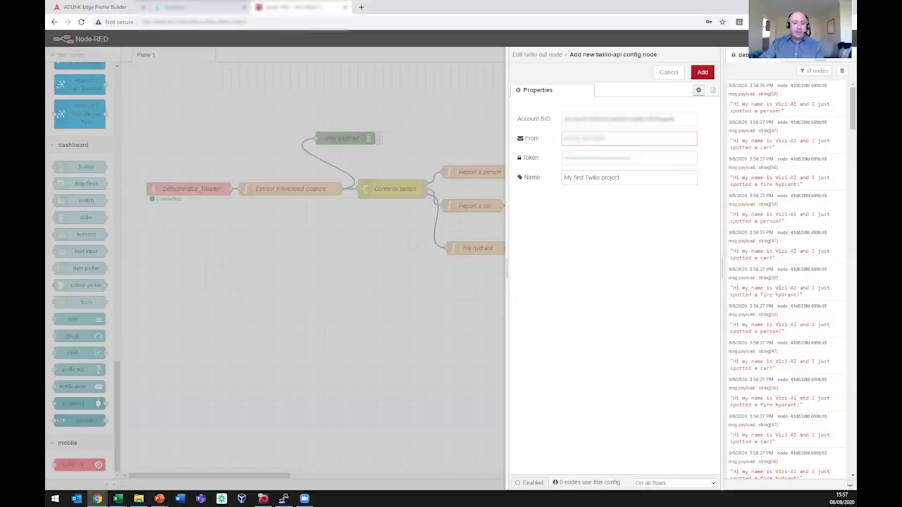
{"action": "key", "text": "alt+Tab"}
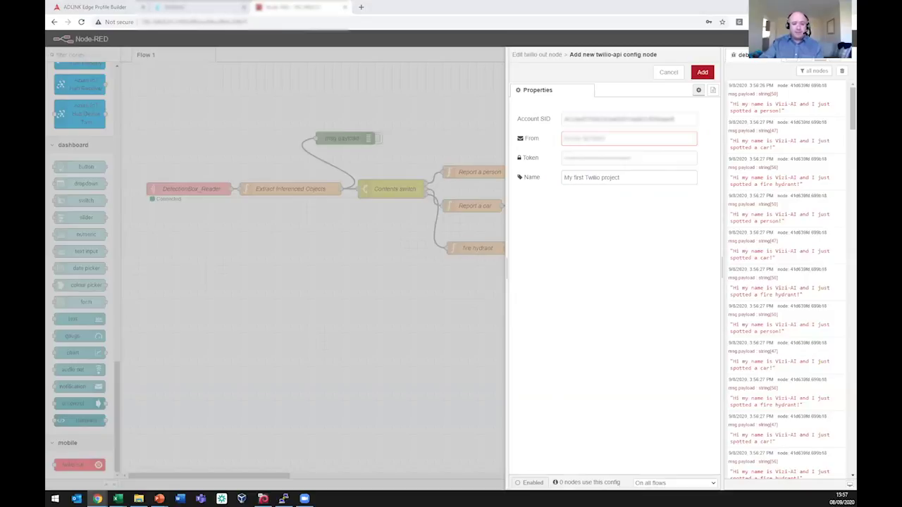
{"action": "right_click", "coordinate": [596, 140]}
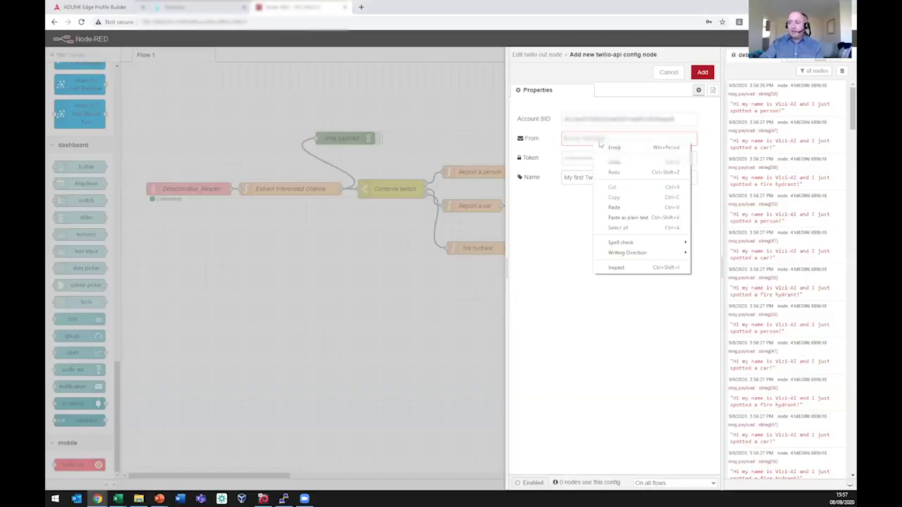
{"action": "left_click", "coordinate": [623, 208]}
{"action": "left_click", "coordinate": [702, 71]}
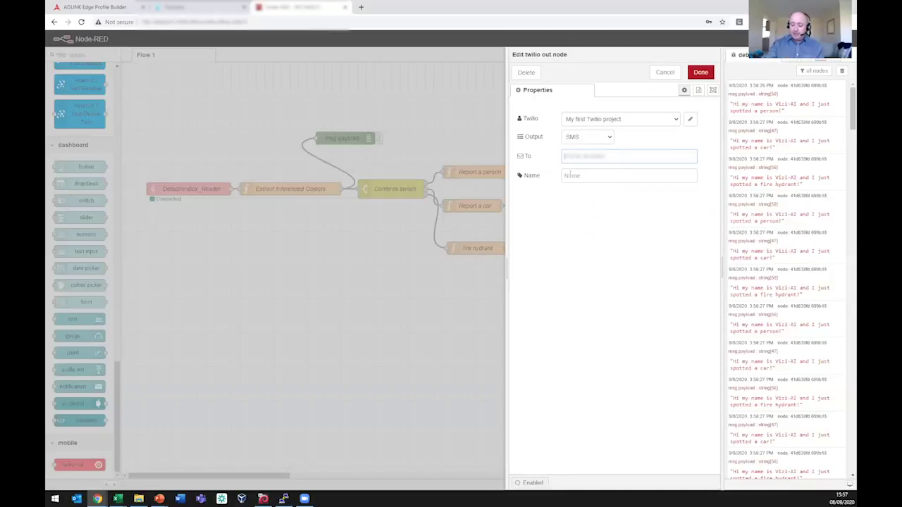
Step: Enter the recipient's phone number and name the twilio out node after the recipient's phone, and wire Report a person's output to it
{"action": "type", "text": "+447700"}
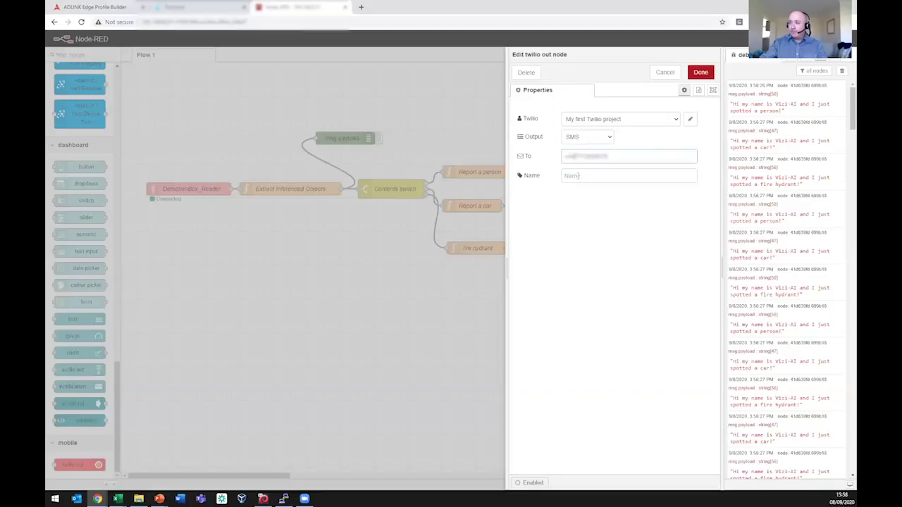
{"action": "type", "text": "robs"}
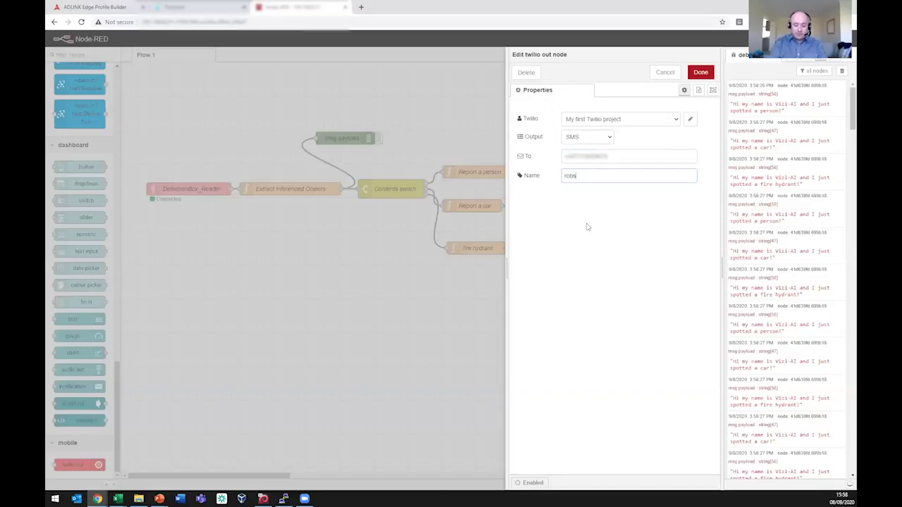
{"action": "type", "text": " phone"}
{"action": "left_click", "coordinate": [700, 72]}
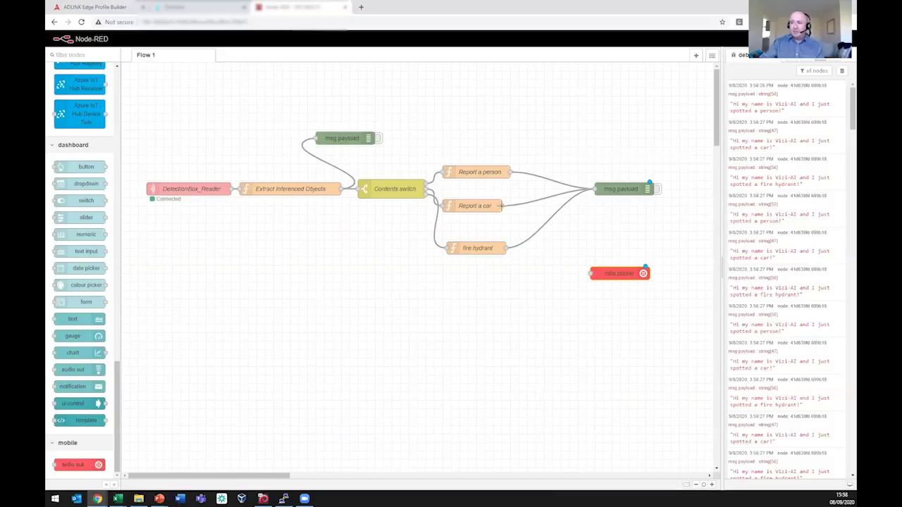
{"action": "left_click_drag", "start_coordinate": [510, 172], "coordinate": [591, 273]}
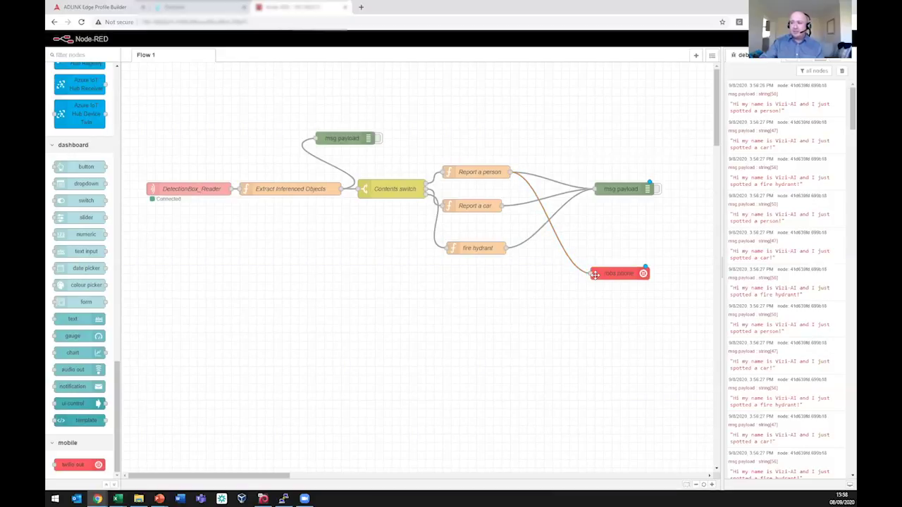